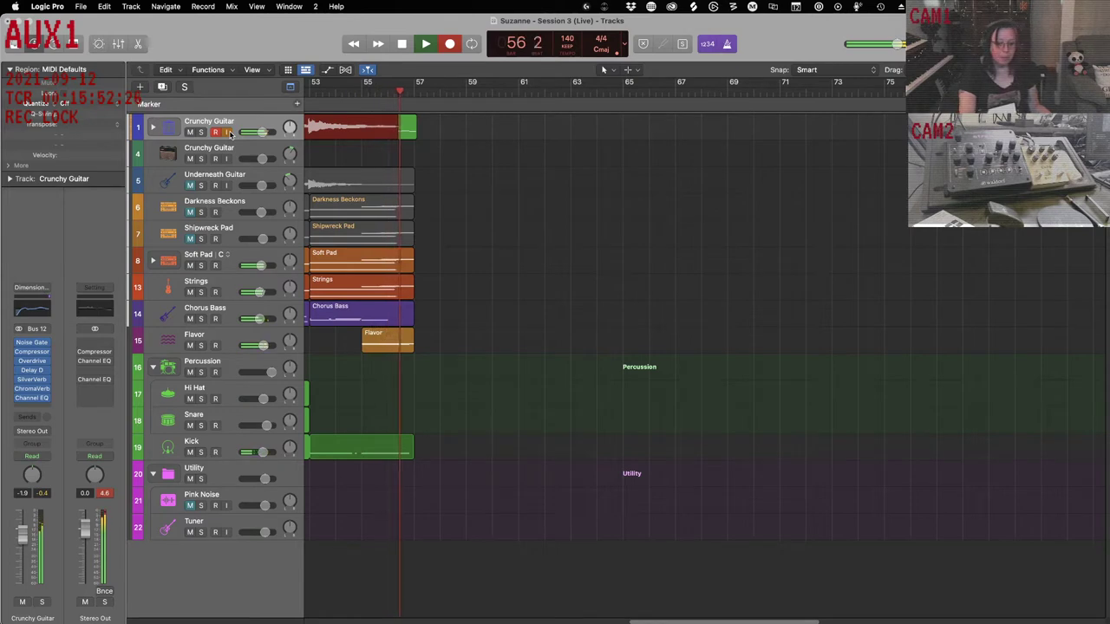
Step: Stop recording, expand the Crunchy Guitar take folder and comp in the ending of Take 11 up to about bar 55
key(space)
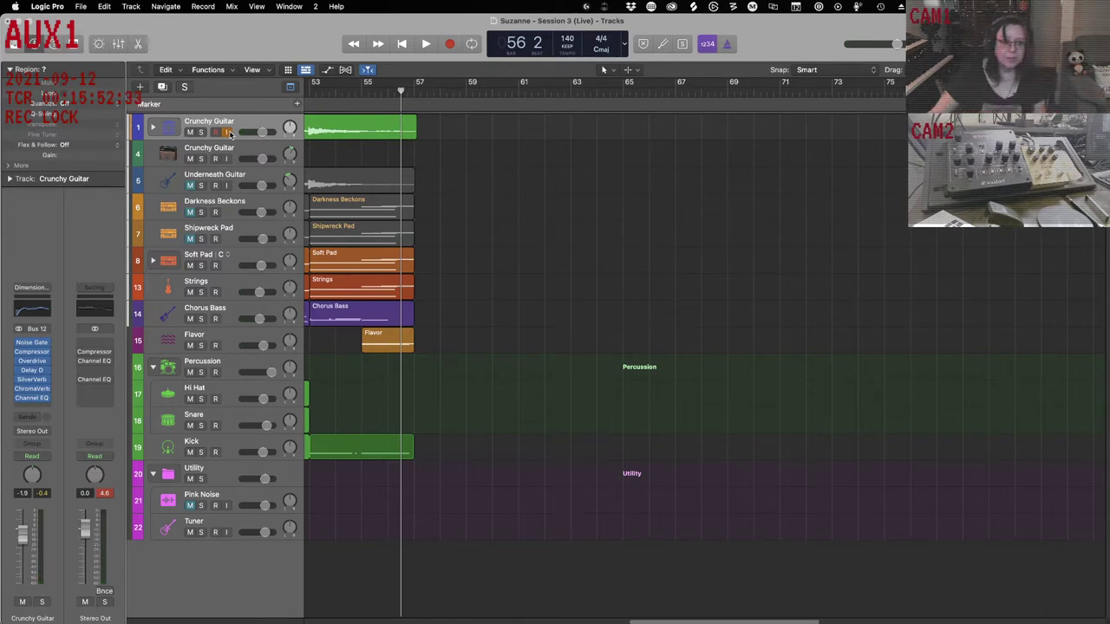
scroll(527, 141, left, 10)
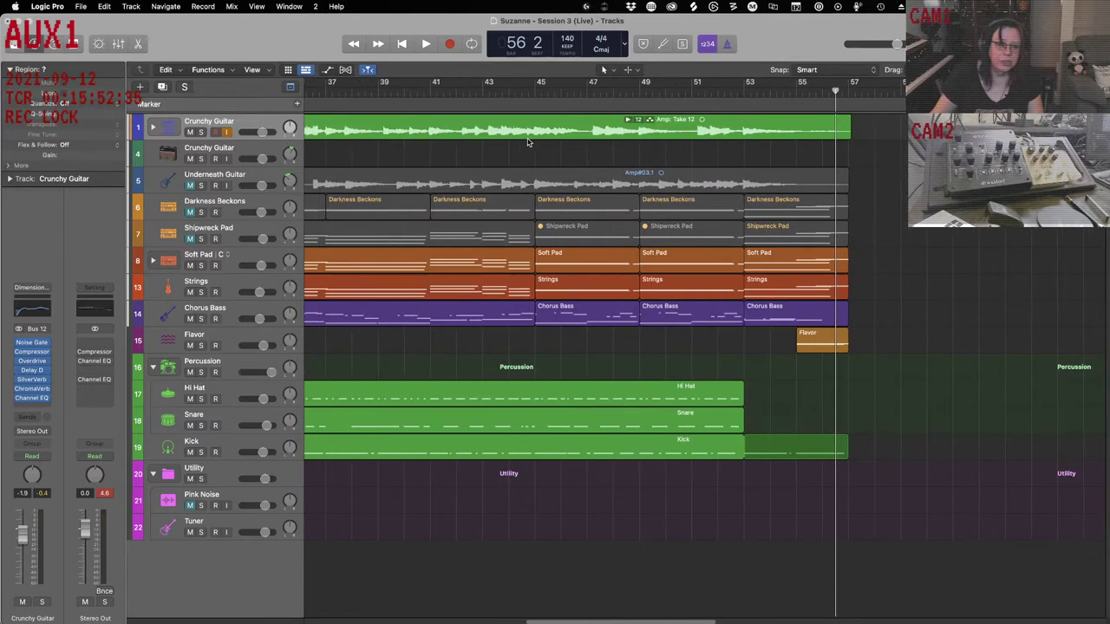
click(627, 121)
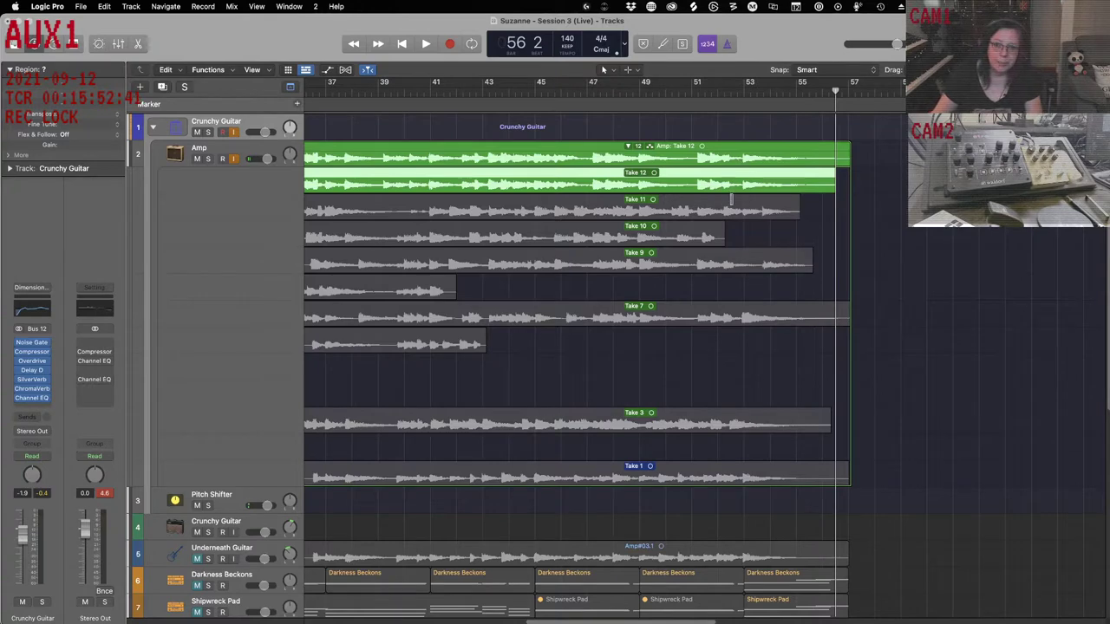
drag(738, 211, 802, 215)
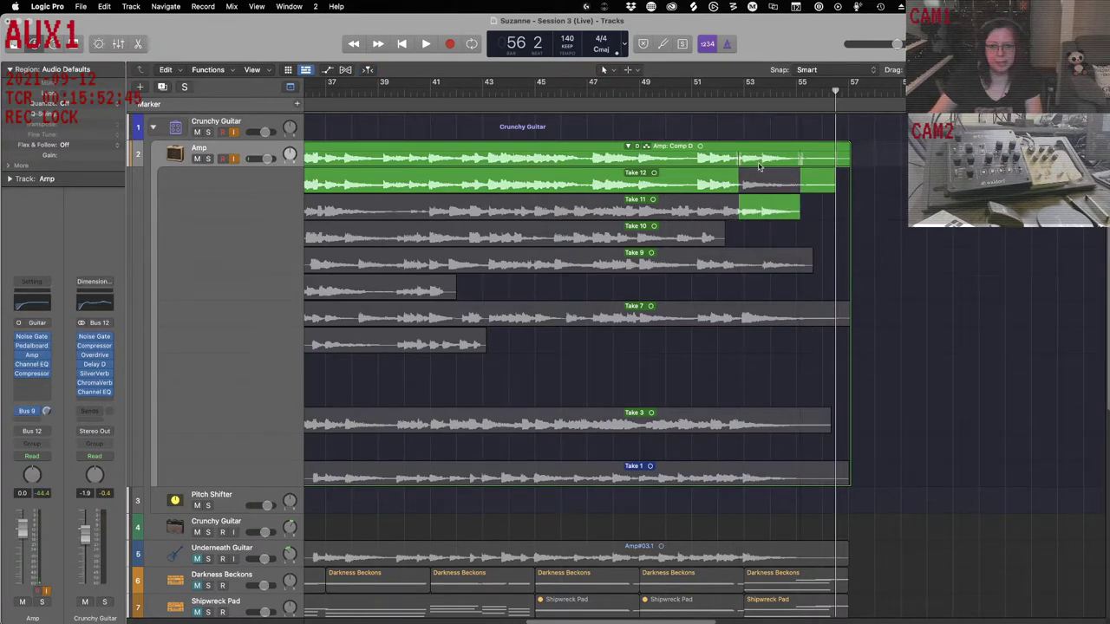
Step: Play back the comped guitar ending from bar 52 to check the Take 11 section
click(717, 91)
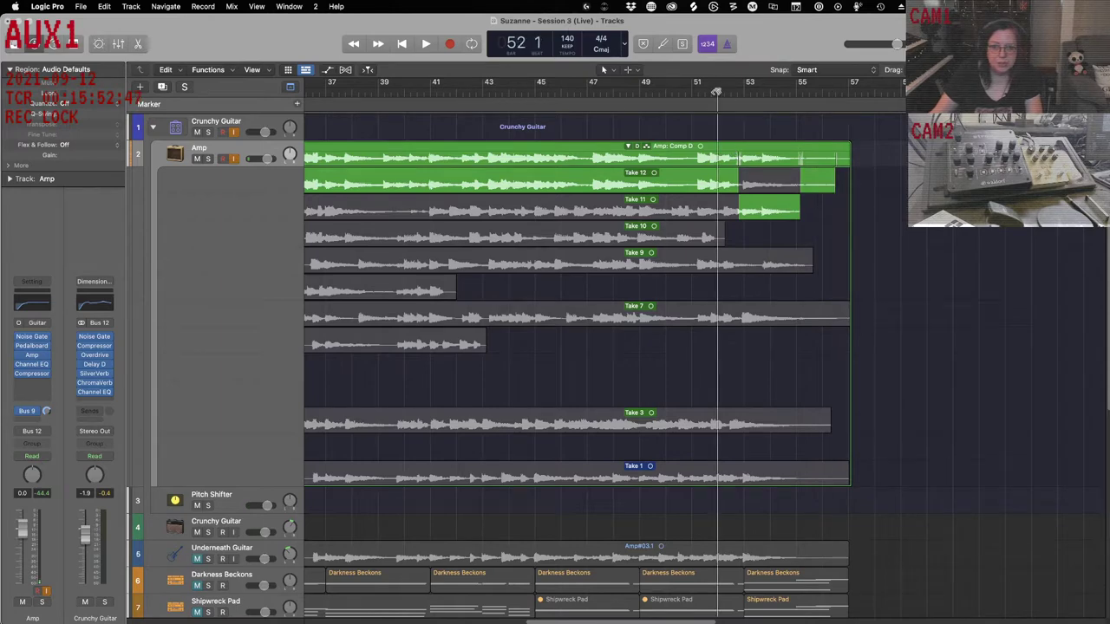
key(space)
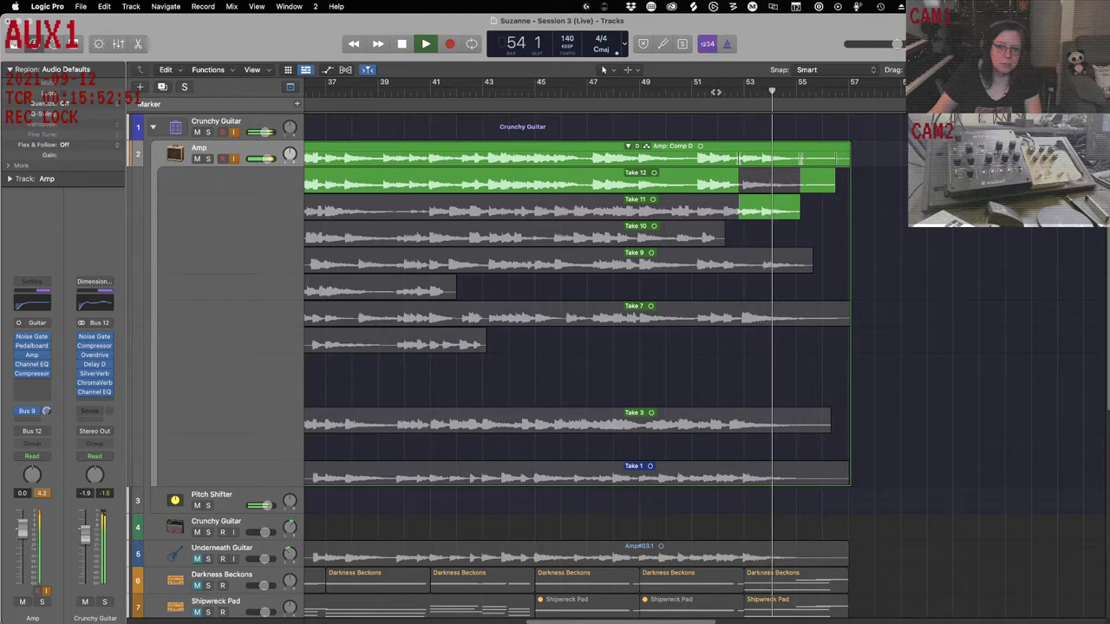
key(space)
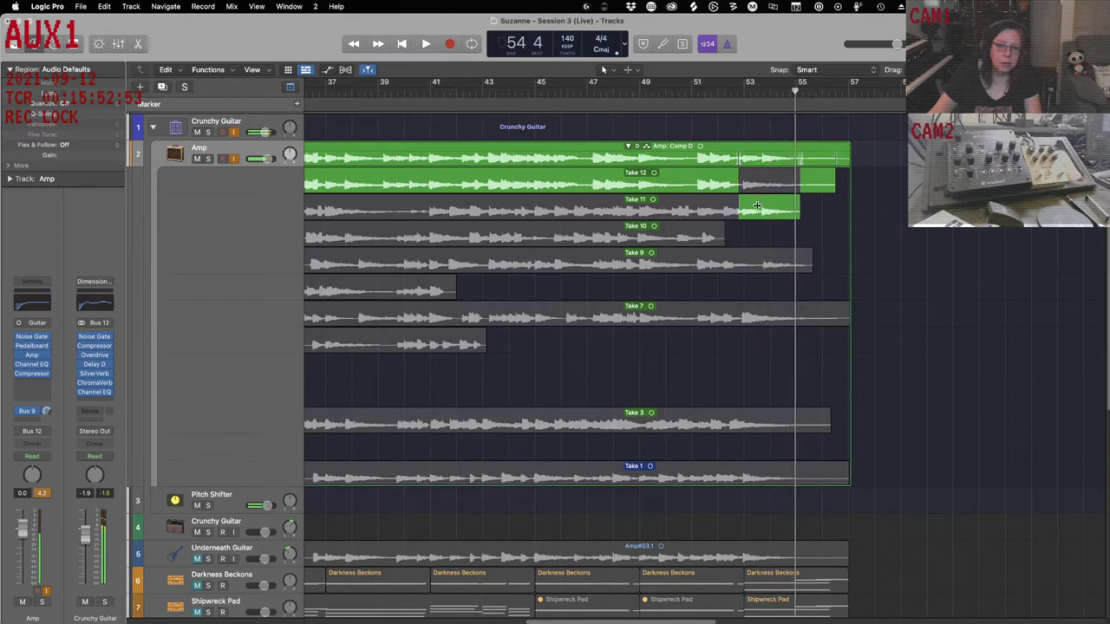
Step: Swap the comped guitar ending to Take 9, from about bar 53 to its end, and audition it
drag(789, 262, 813, 268)
key(space)
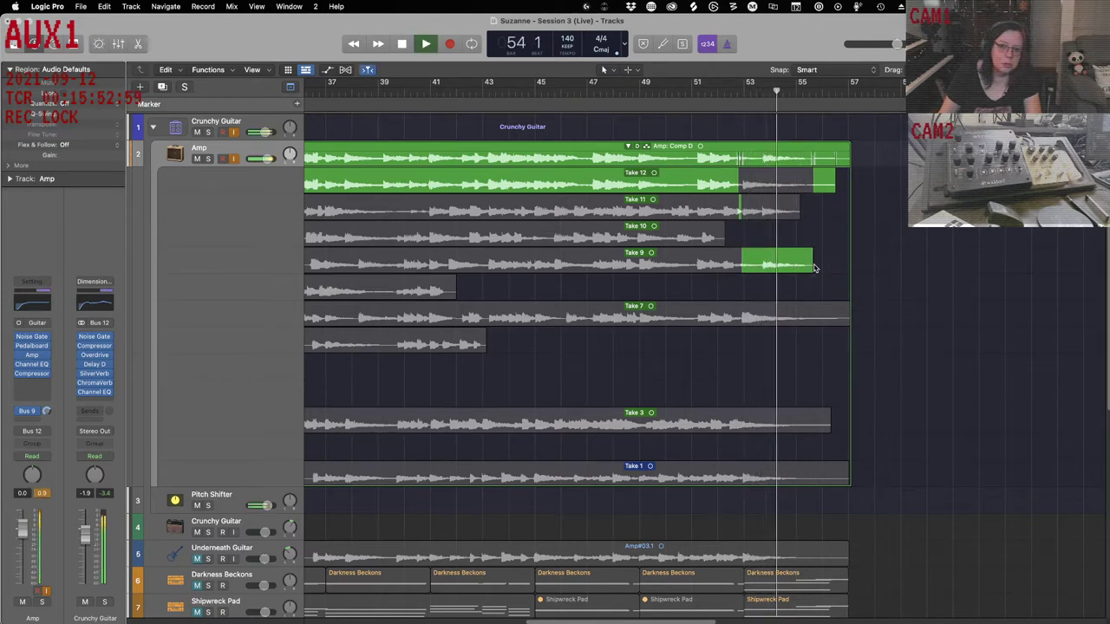
key(space)
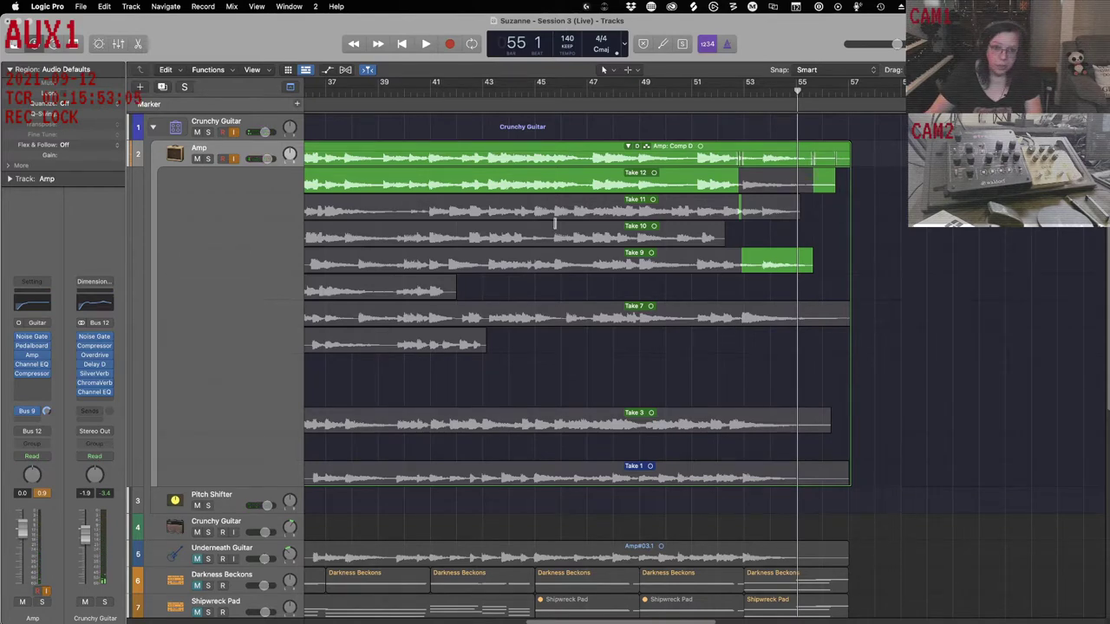
Step: Collapse the take folder and record a new guitar take on the Amp track from about bar 27 through bar 56
click(628, 147)
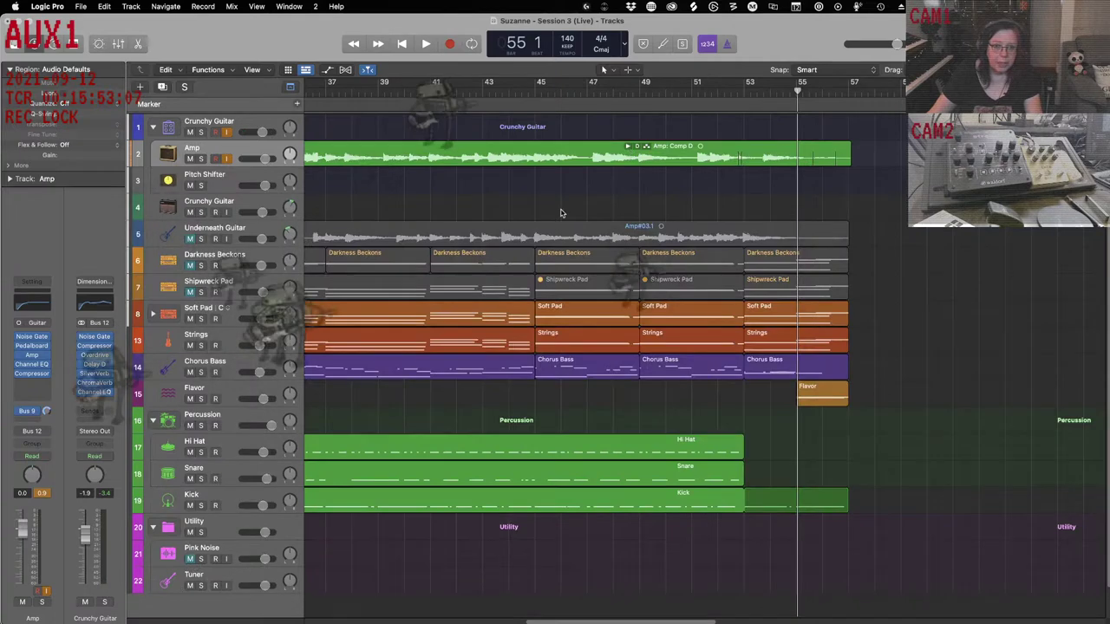
scroll(630, 151, left, 10)
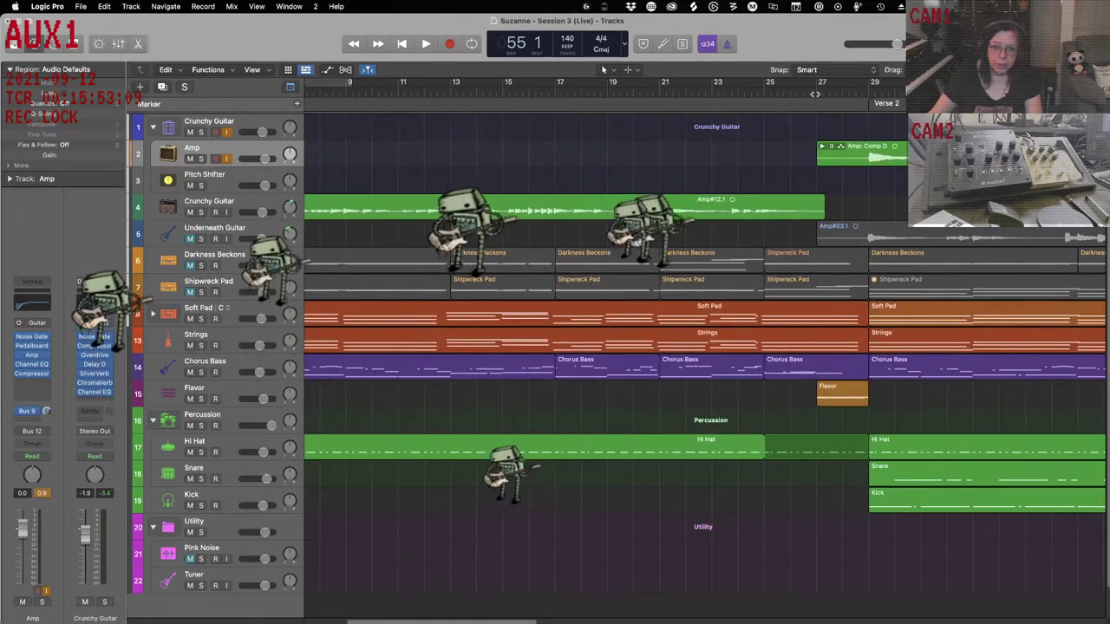
click(815, 87)
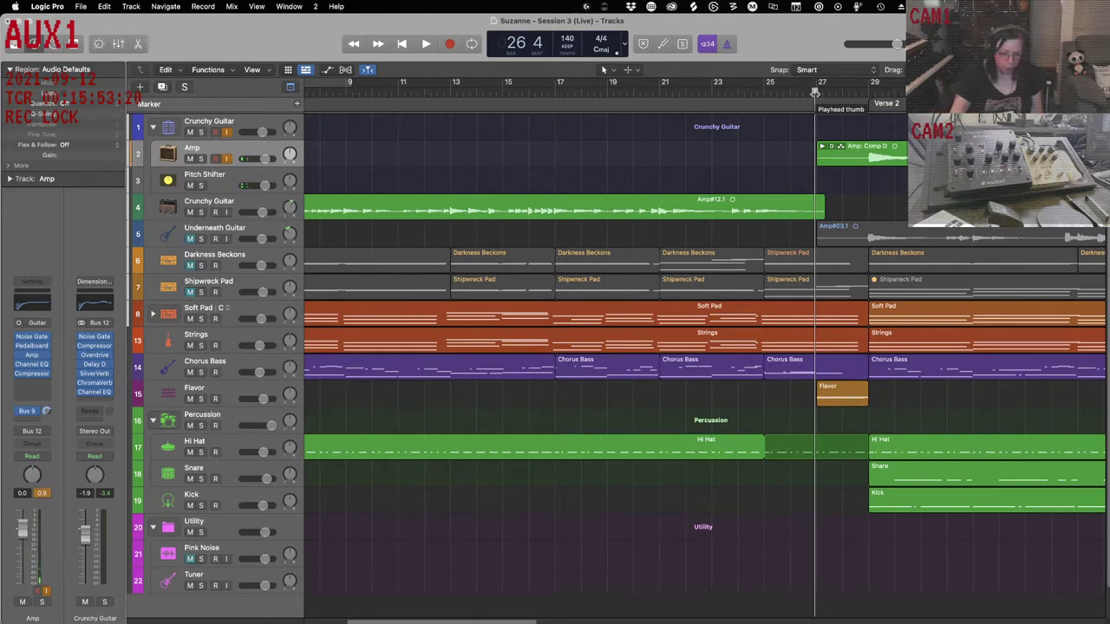
key(r)
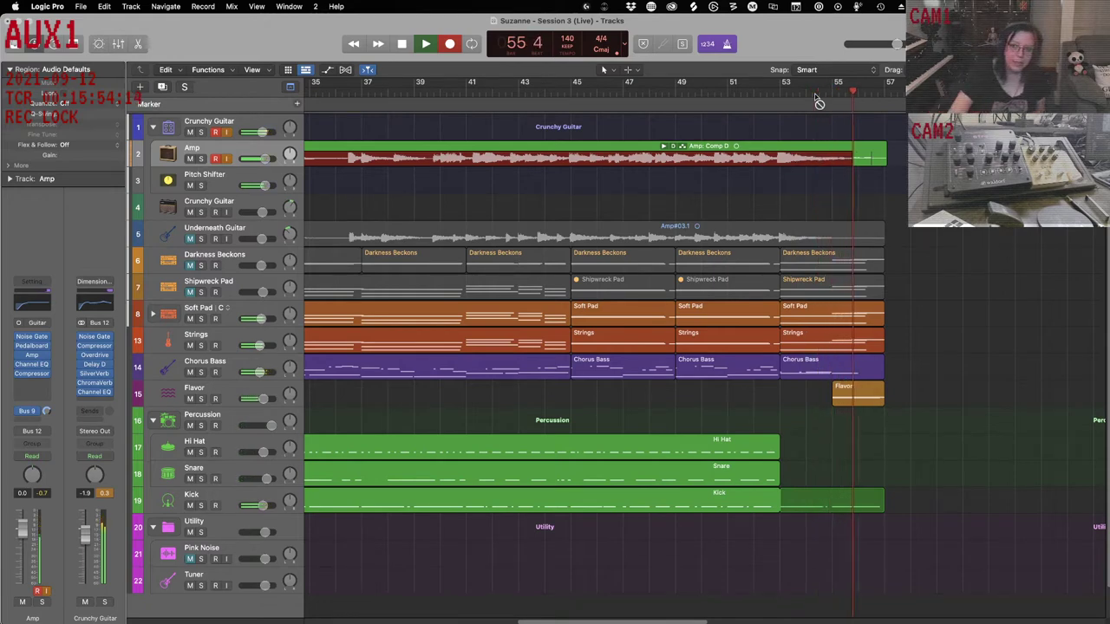
key(space)
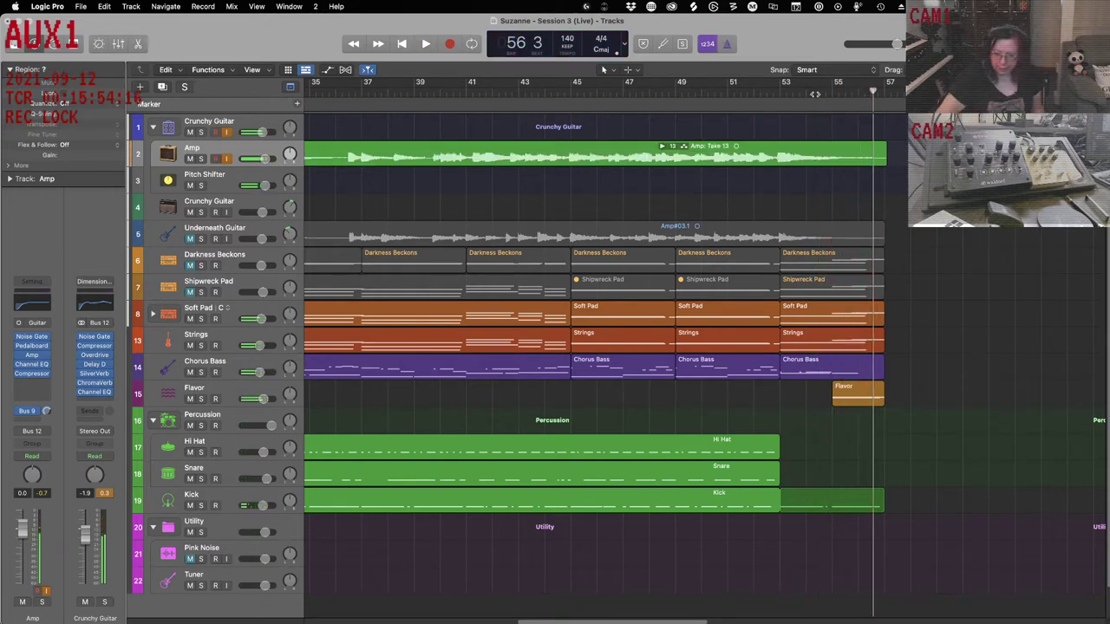
Step: Return the playhead to about bar 26 and play back the new guitar take with the full arrangement through bar 55
key(comma)
key(comma)
key(comma)
key(comma)
key(comma)
key(comma)
key(comma)
key(comma)
key(comma)
key(comma)
key(comma)
key(comma)
key(comma)
key(comma)
key(comma)
key(comma)
key(comma)
key(comma)
key(comma)
key(comma)
key(comma)
key(comma)
key(comma)
key(comma)
key(comma)
key(comma)
key(comma)
key(comma)
key(comma)
key(comma)
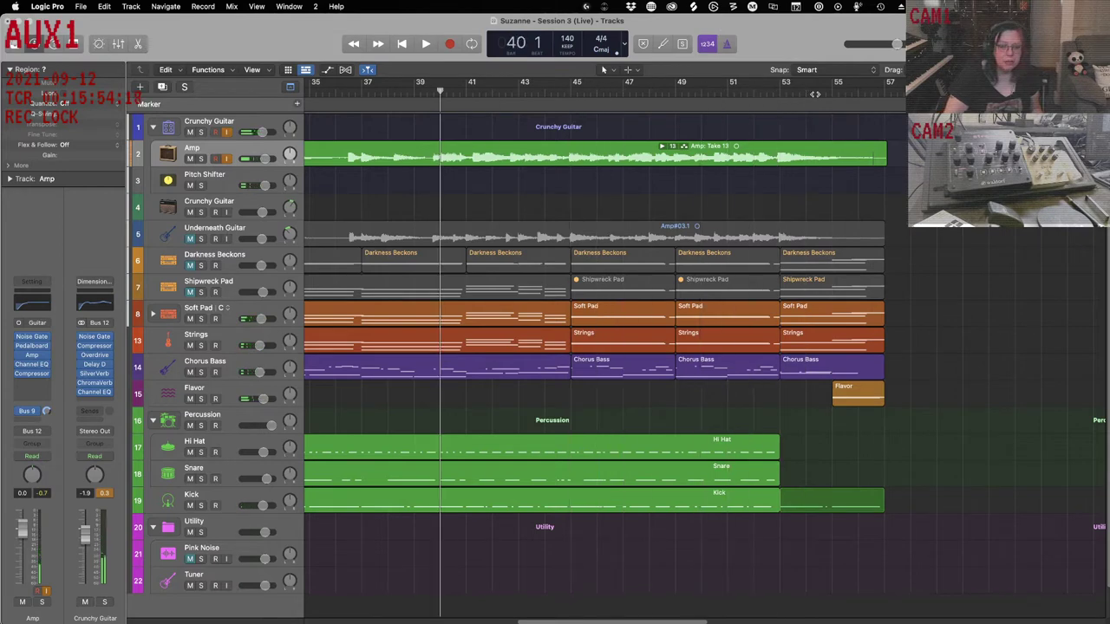
key(period)
key(period)
key(period)
key(period)
key(period)
key(period)
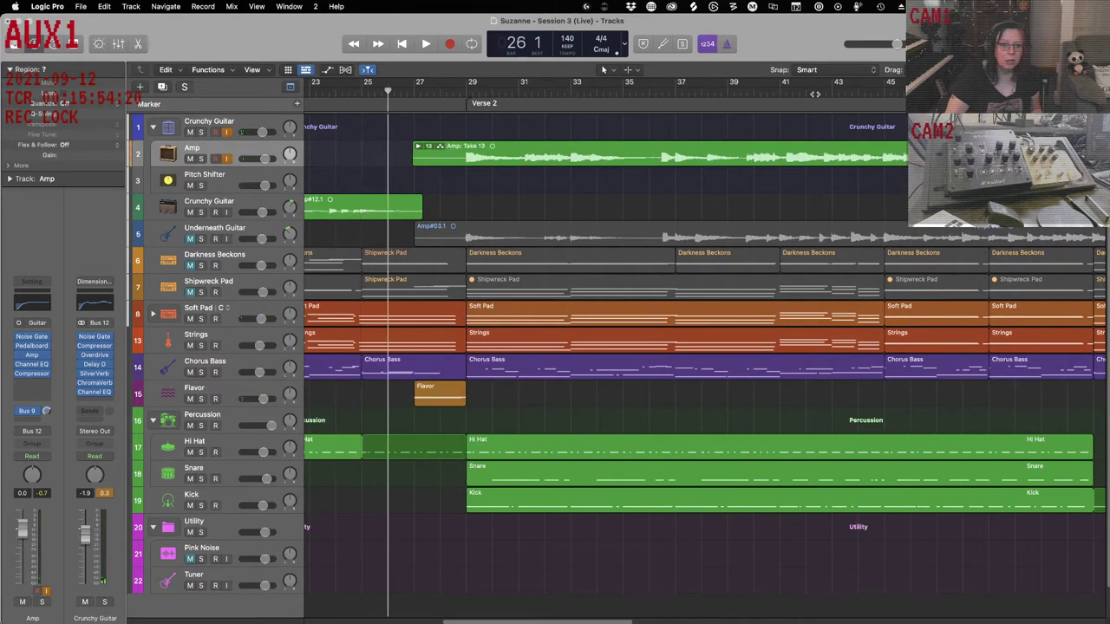
key(comma)
key(space)
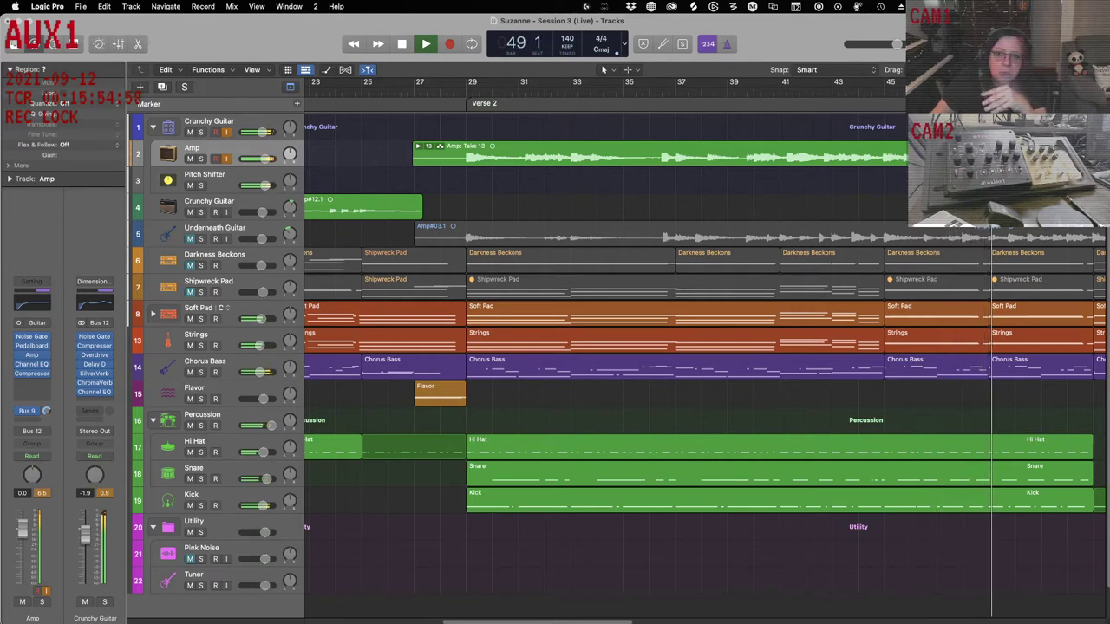
scroll(905, 310, right, 2)
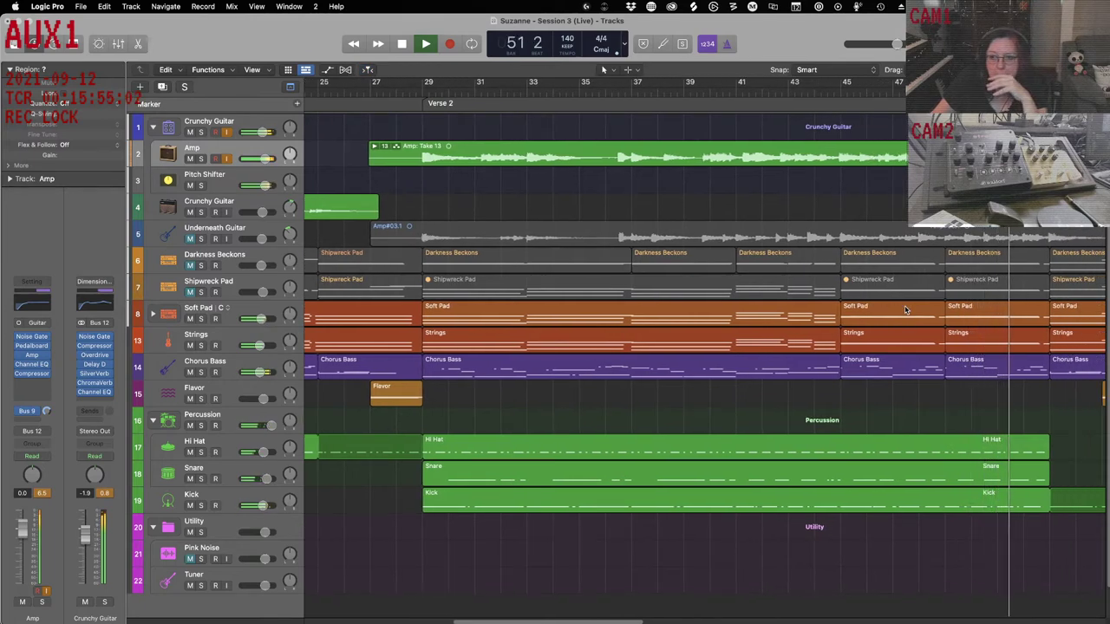
scroll(905, 310, right, 4)
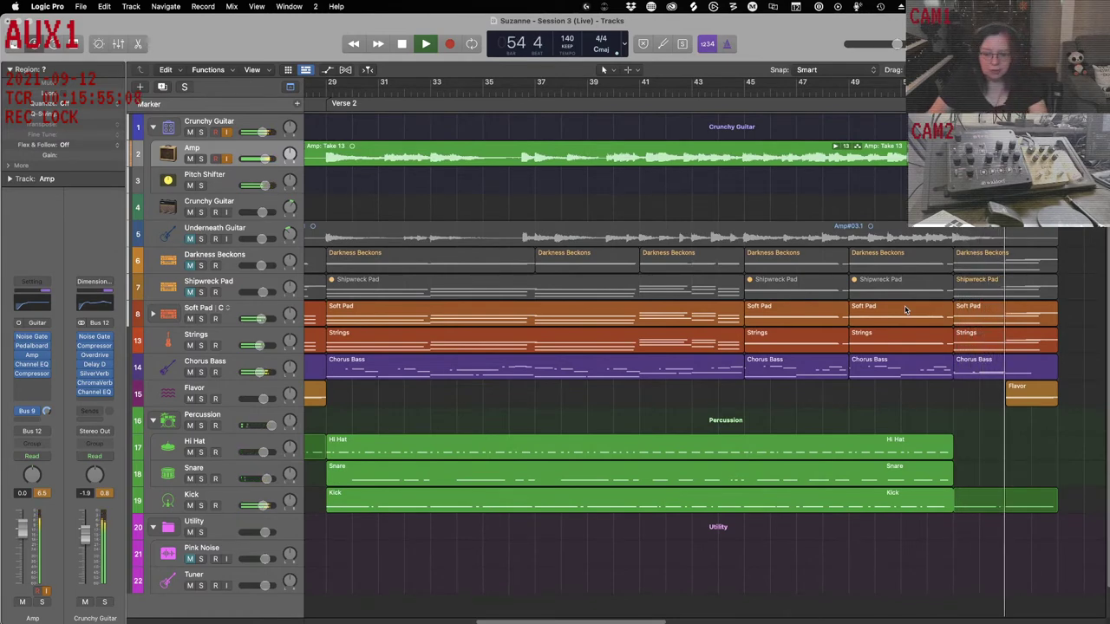
key(space)
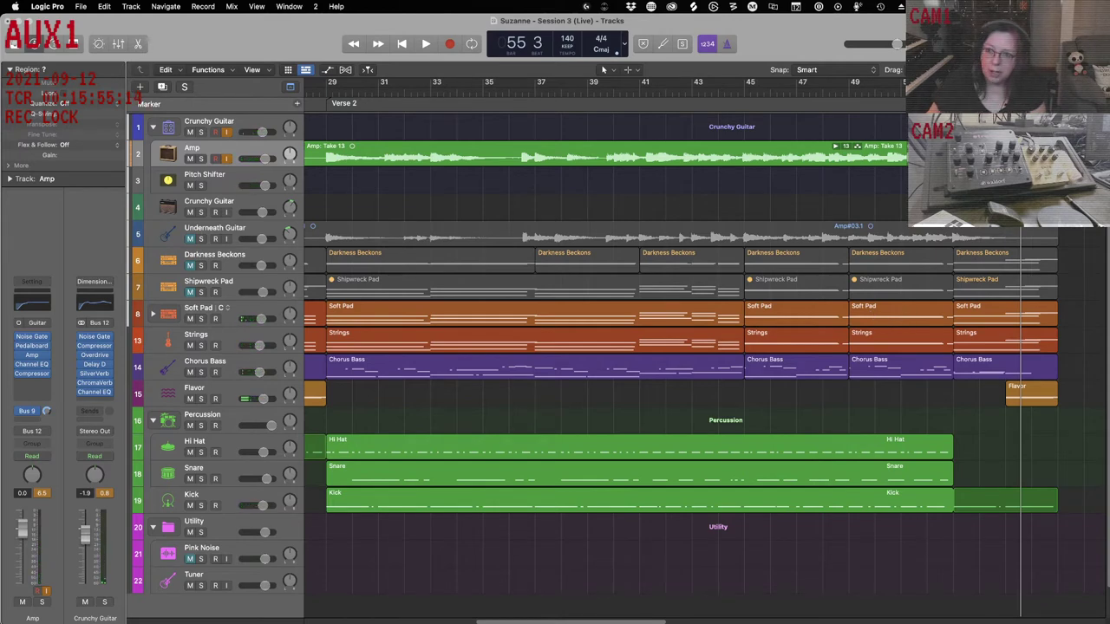
Step: Solo the Amp guitar track and listen to its ending from bar 52 to bar 54
key(comma)
key(comma)
key(comma)
key(s)
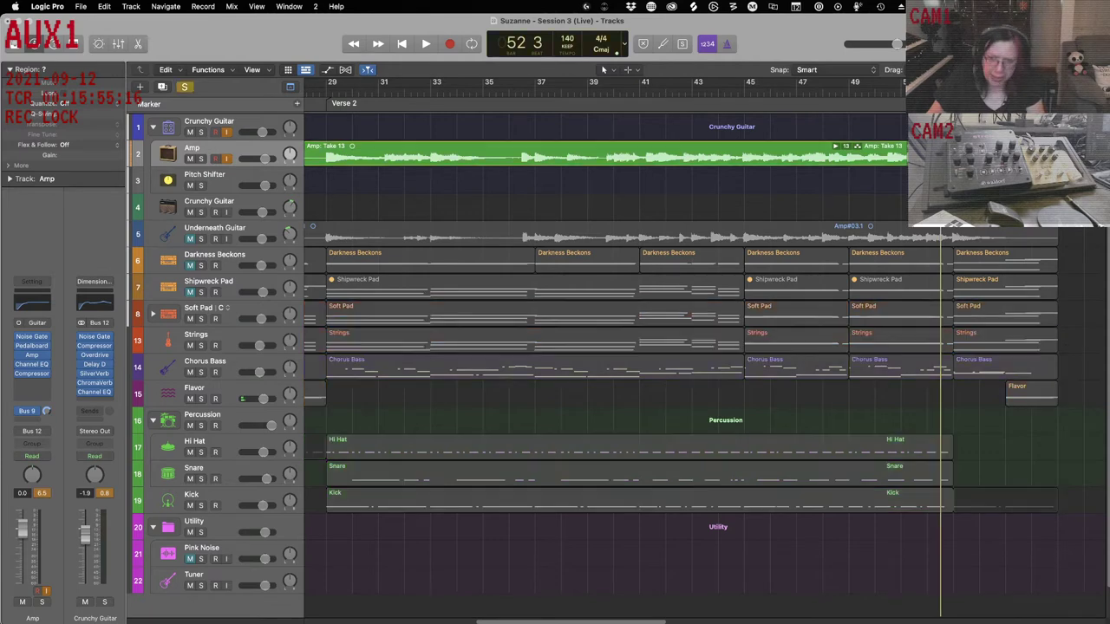
key(space)
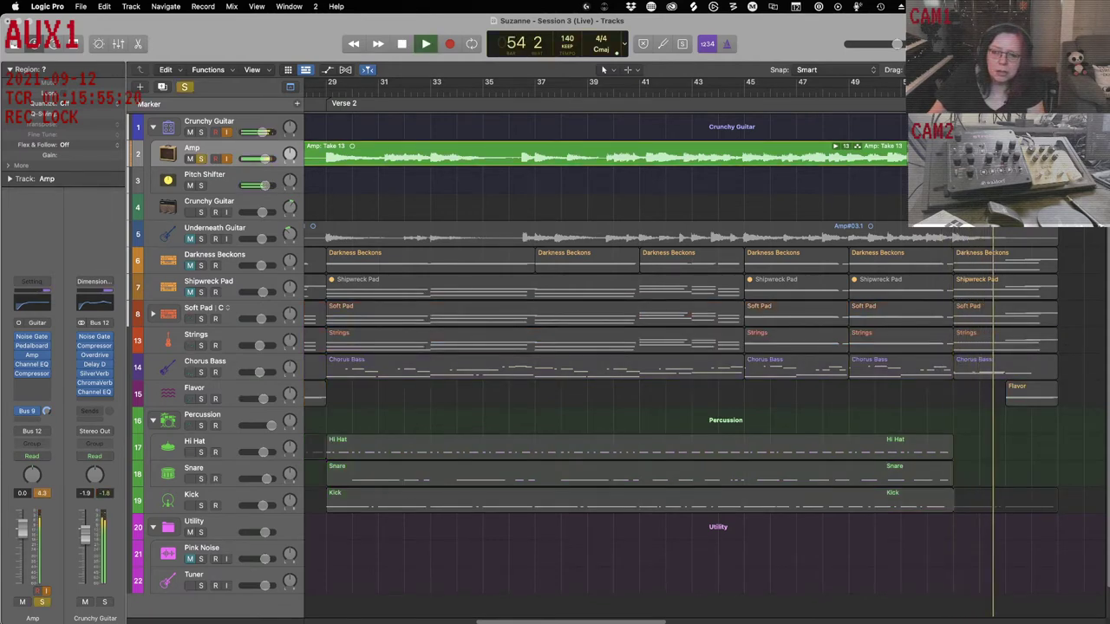
key(space)
Step: Replay the soloed guitar ending from bar 52, stop playback and turn off solo
key(comma)
key(comma)
key(comma)
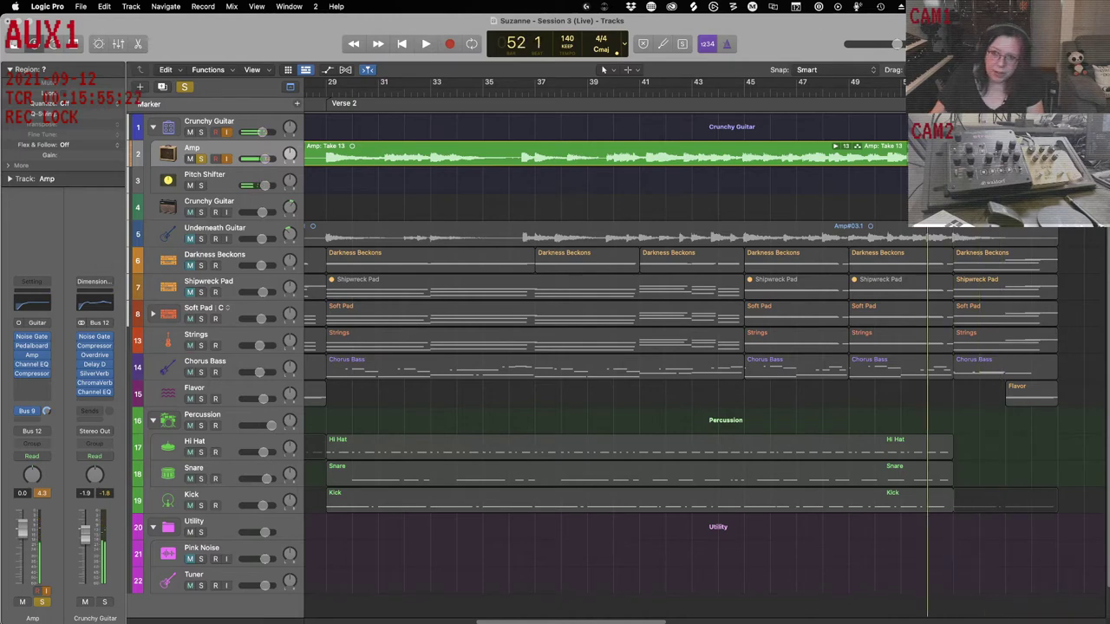
key(space)
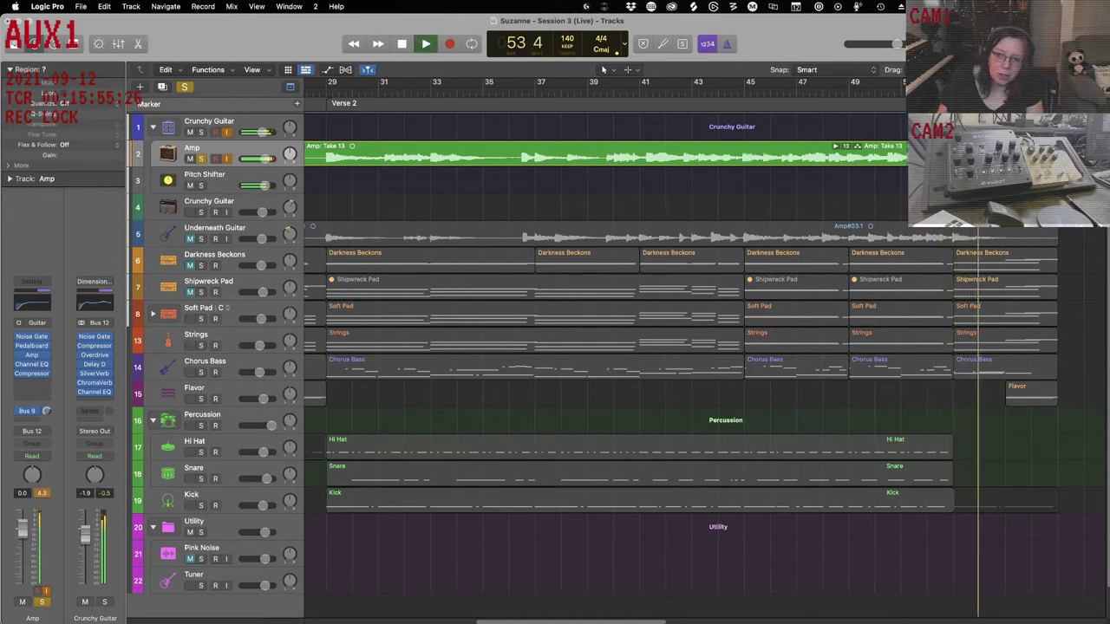
key(space)
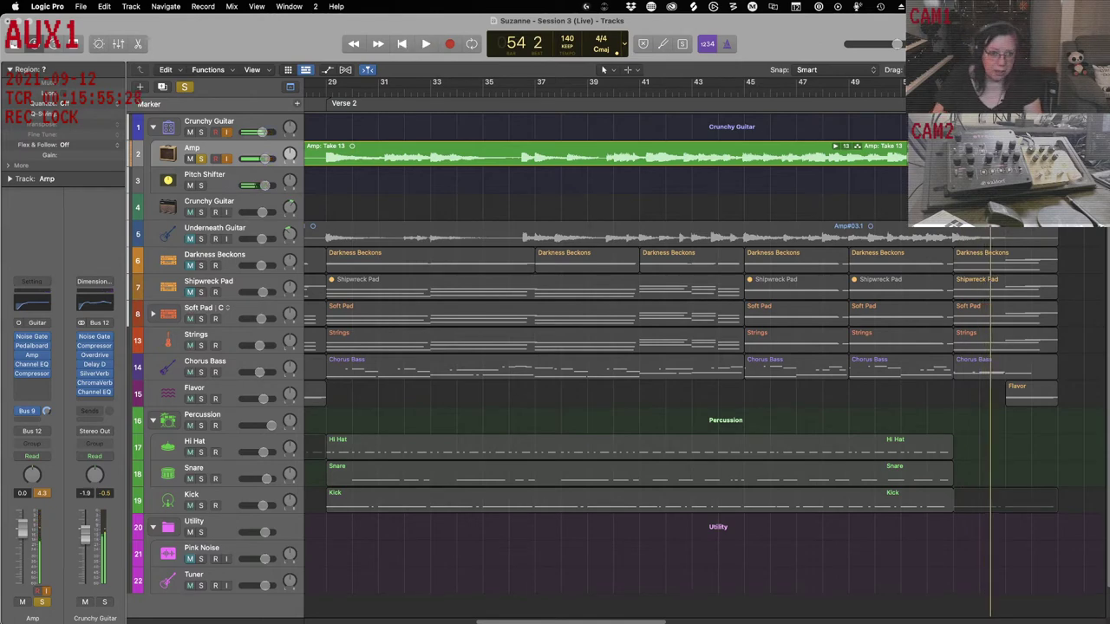
key(s)
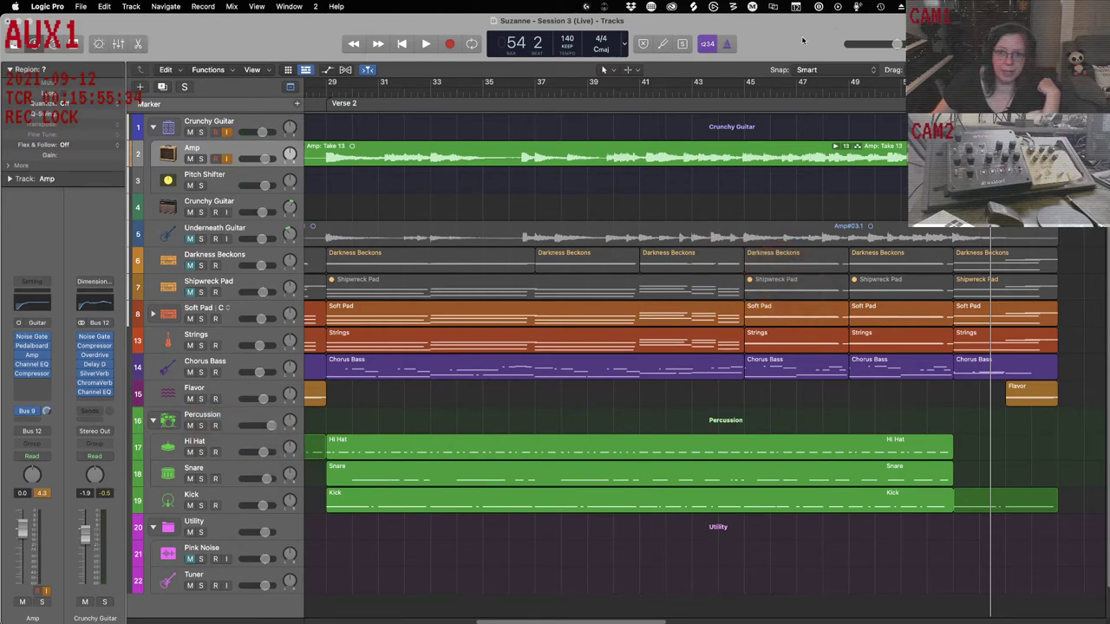
key(Return)
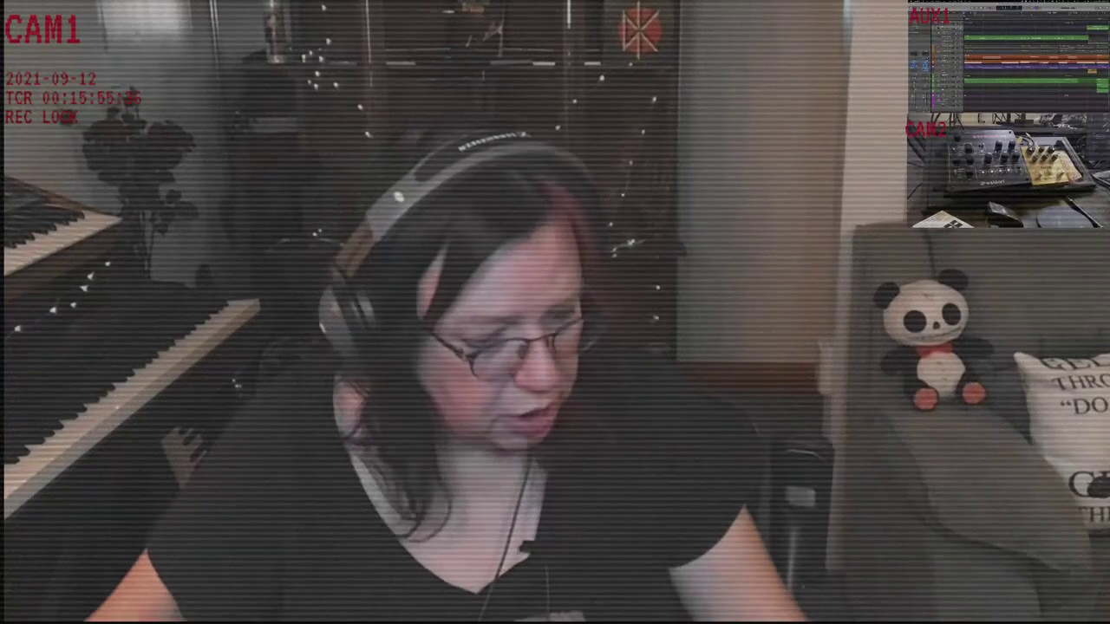